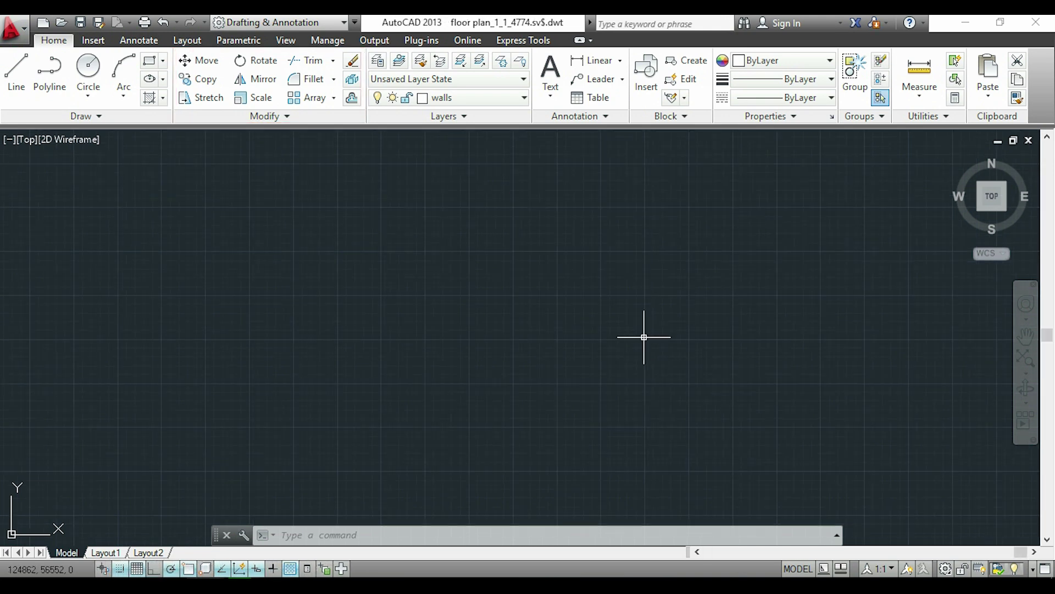
# Draw a rectangle below the 'How to use OFFSET' title, near the middle of the drawing
pyautogui.click(199, 79)
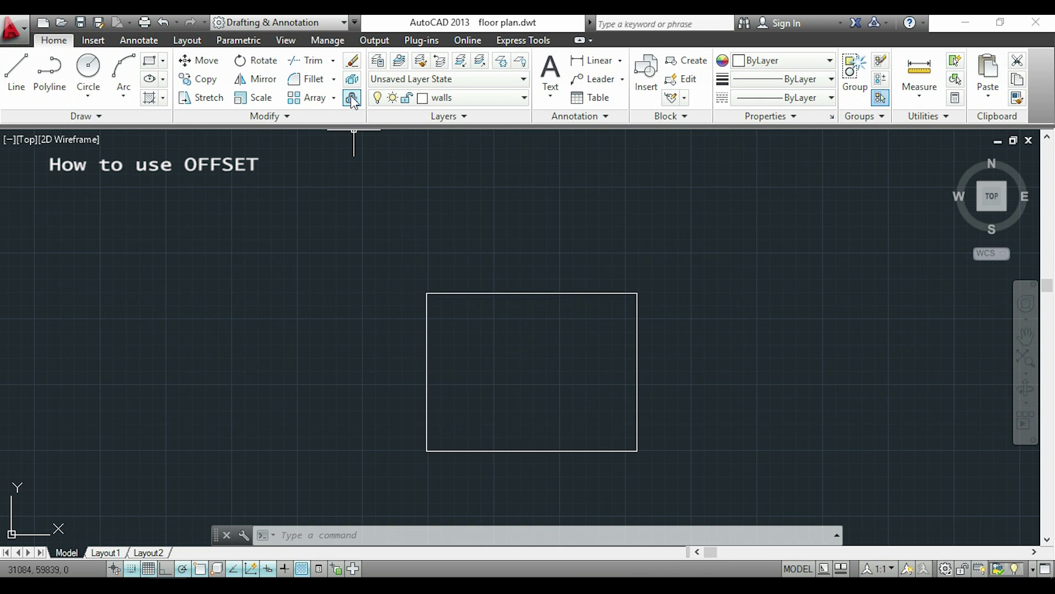
# Offset the rectangle 150 units inward to create an inner copy
pyautogui.click(352, 98)
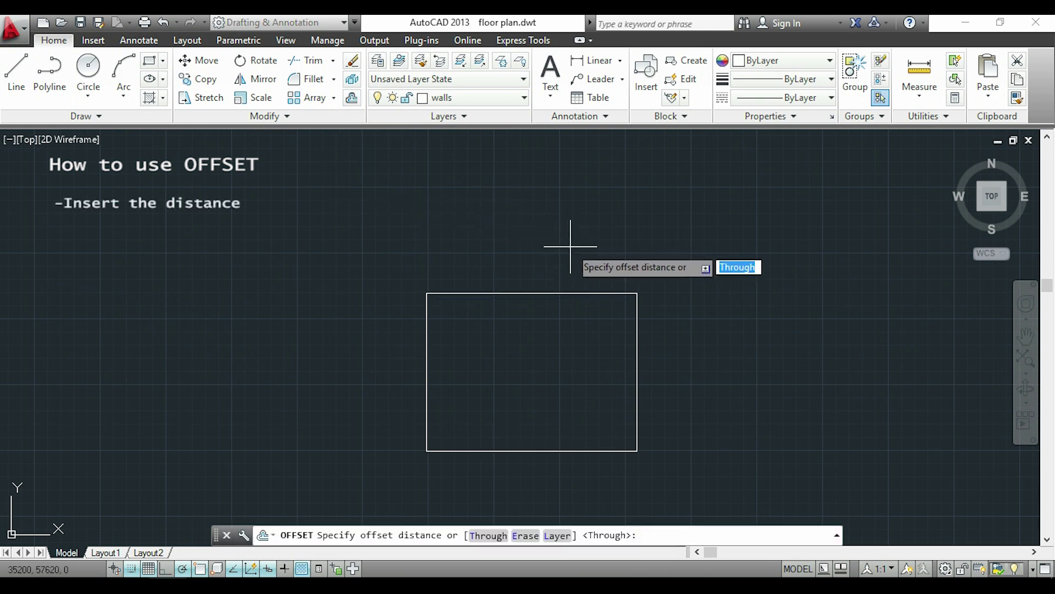
pyautogui.write('150')
pyautogui.press('Return')
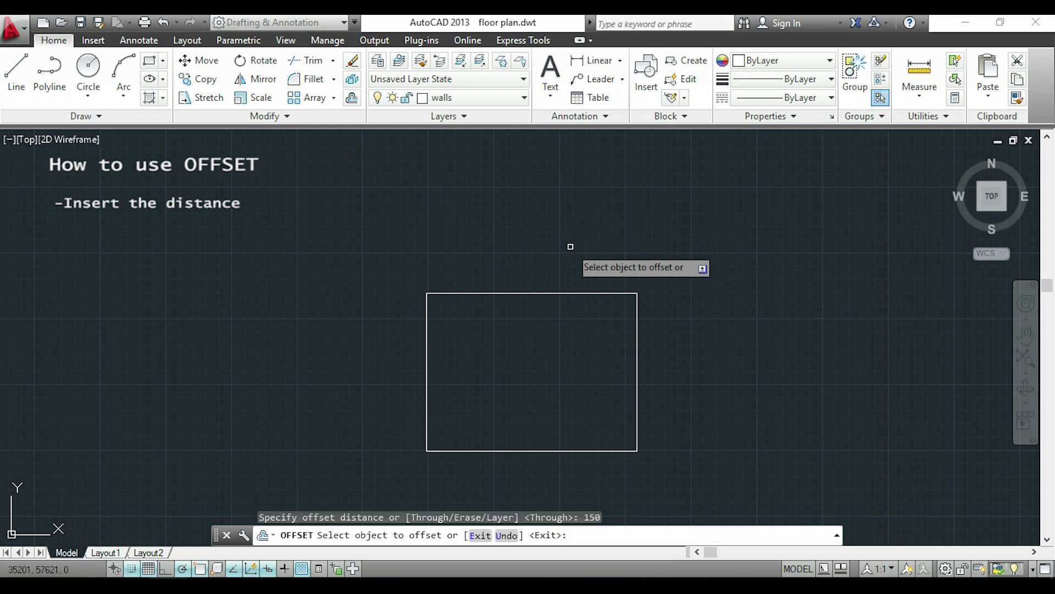
pyautogui.click(554, 448)
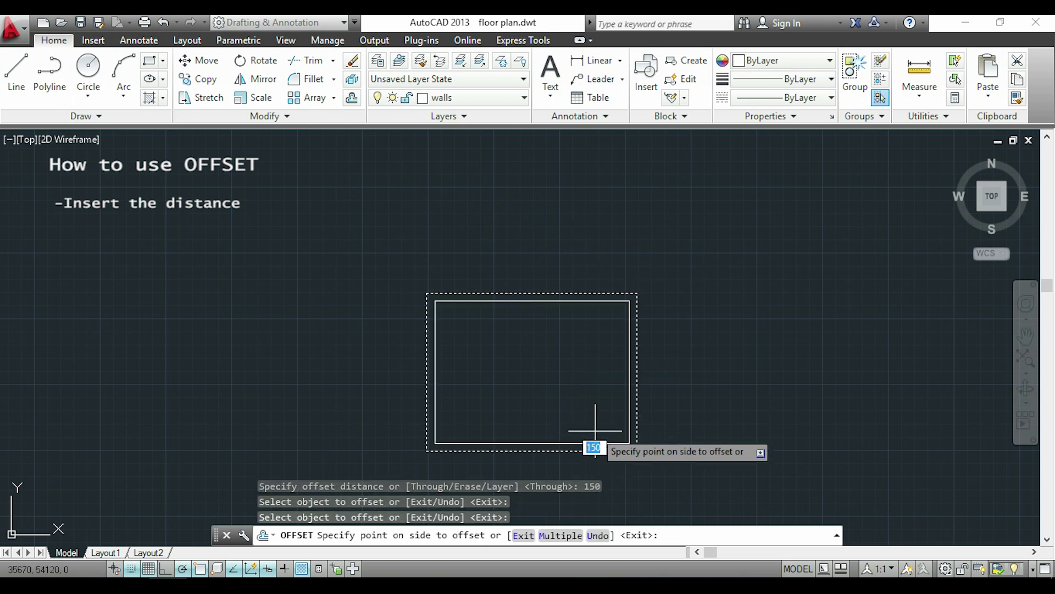
pyautogui.click(596, 400)
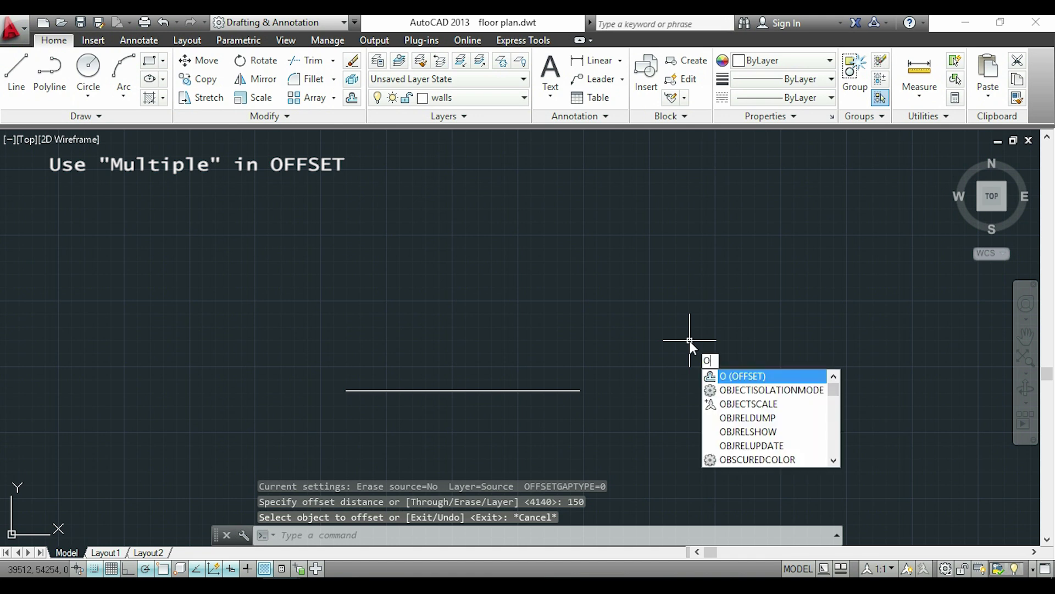
# Run OFFSET at 200 units on the horizontal line using the Multiple option
pyautogui.press('Return')
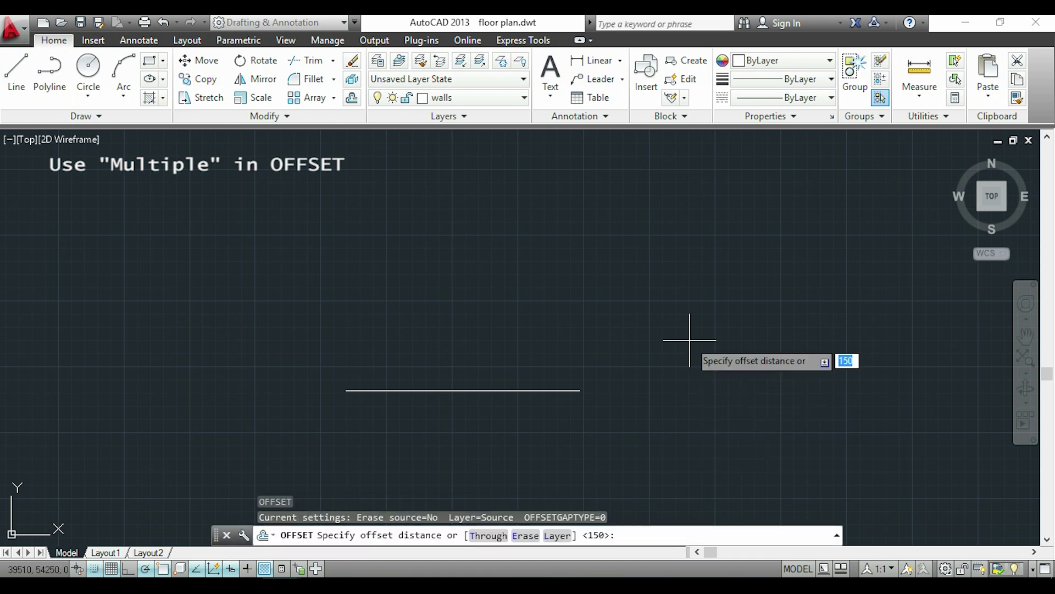
pyautogui.write('200')
pyautogui.press('Return')
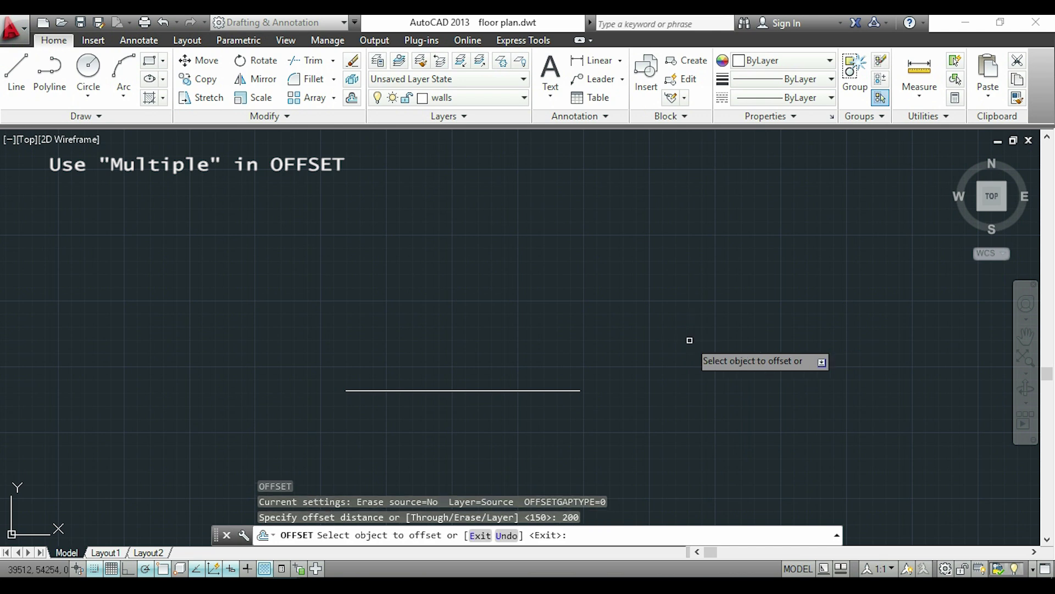
pyautogui.click(480, 389)
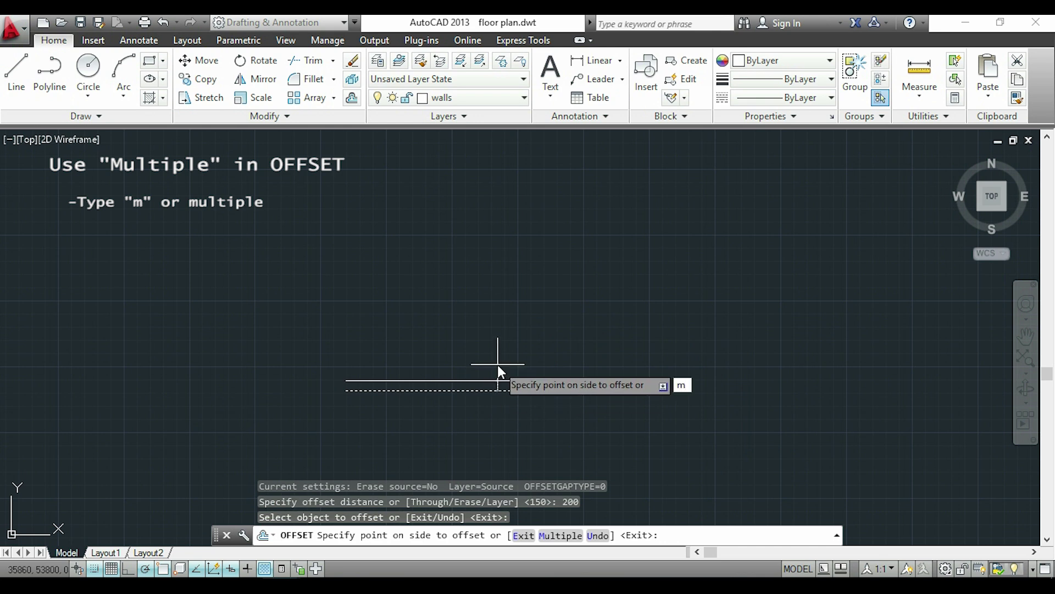
pyautogui.write('m')
pyautogui.press('Return')
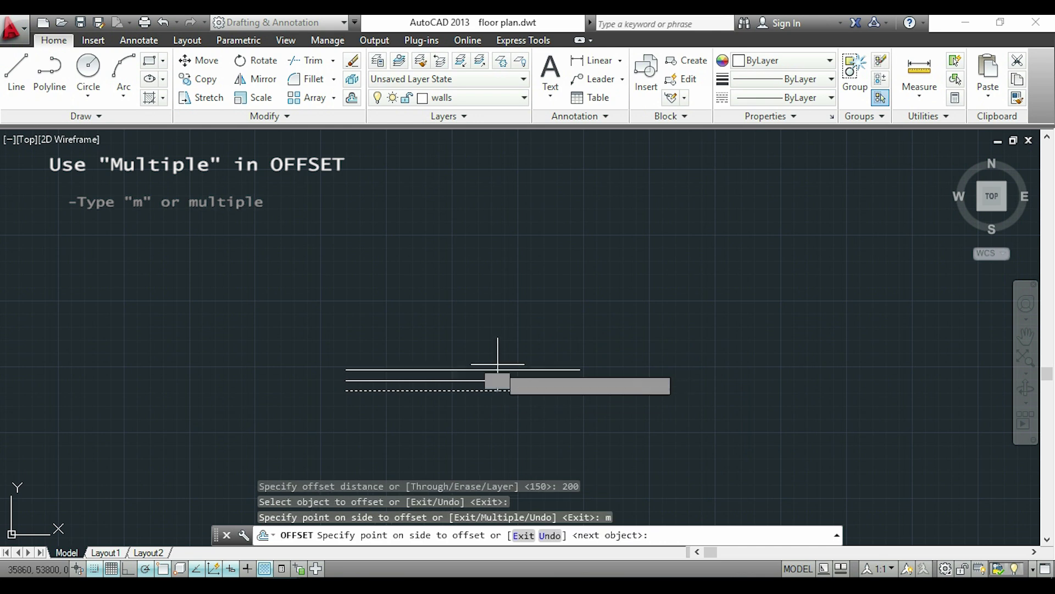
# Stack six parallel copies of the line upward, 200 units apart
pyautogui.click(499, 360)
pyautogui.click(501, 349)
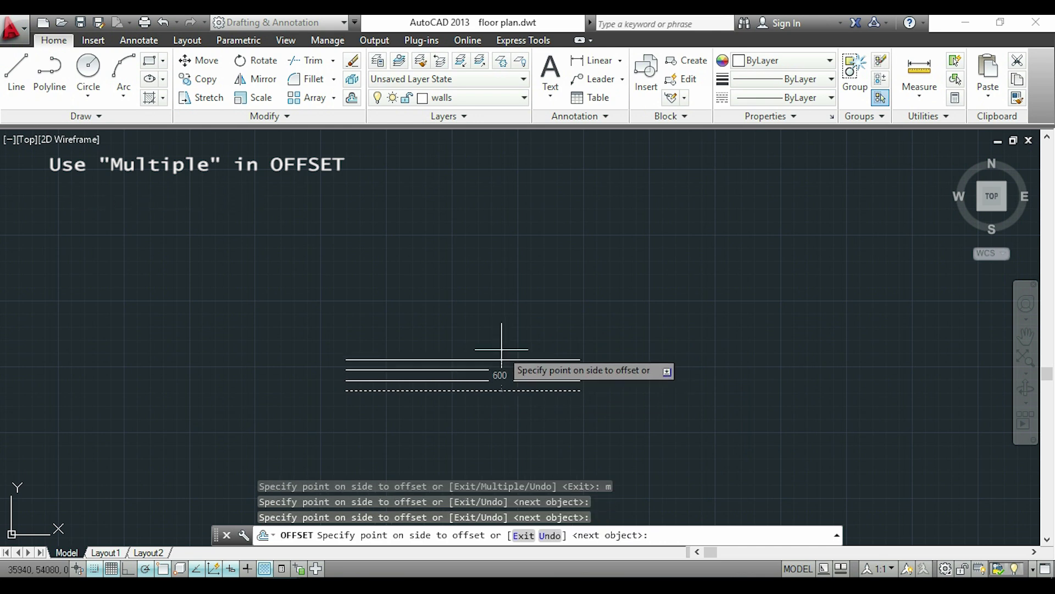
pyautogui.click(519, 328)
pyautogui.click(519, 323)
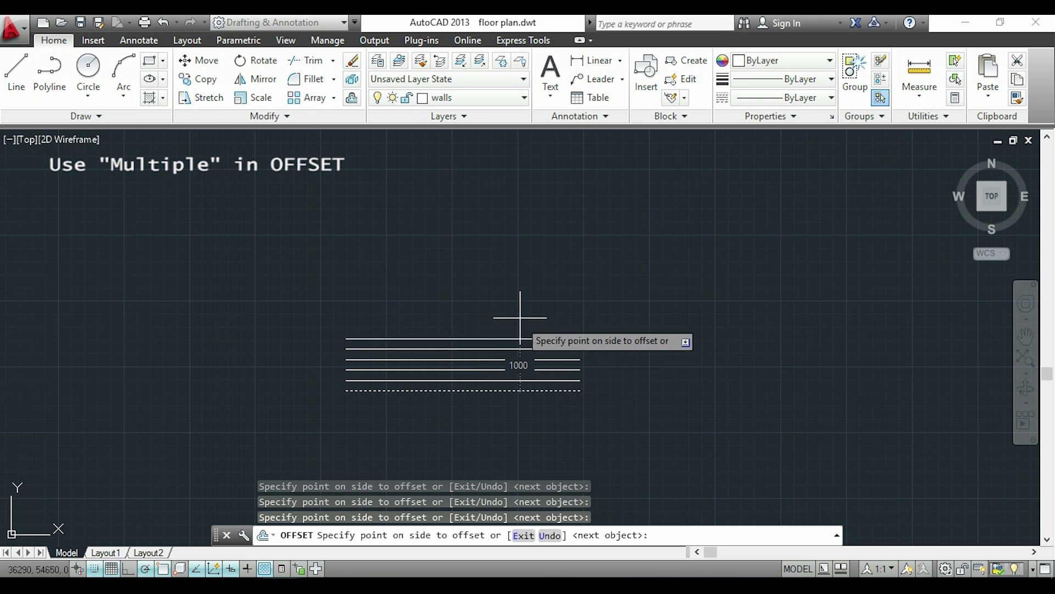
pyautogui.click(521, 305)
pyautogui.click(523, 301)
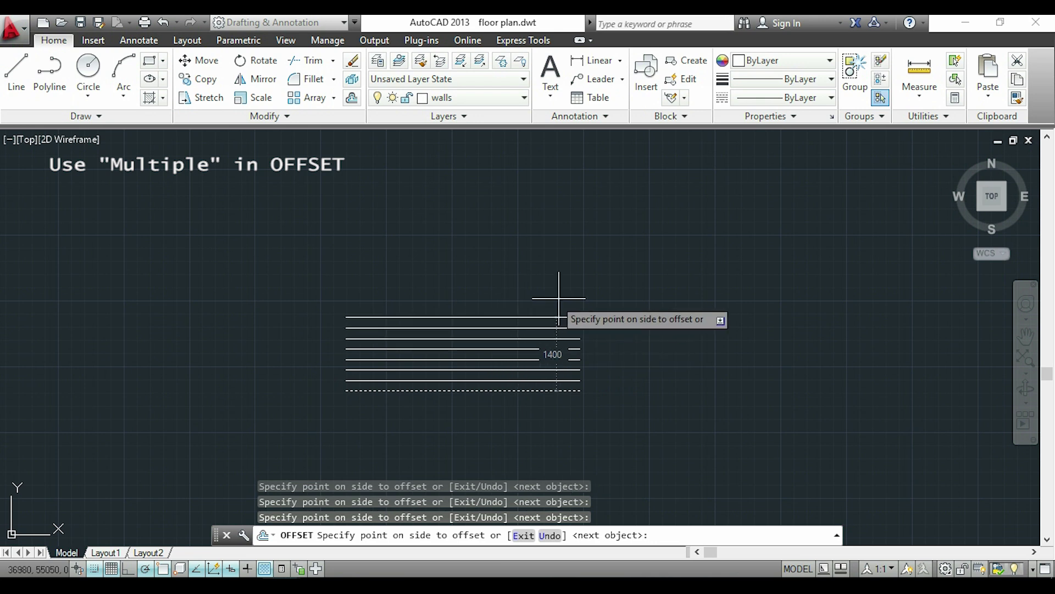
pyautogui.press('Escape')
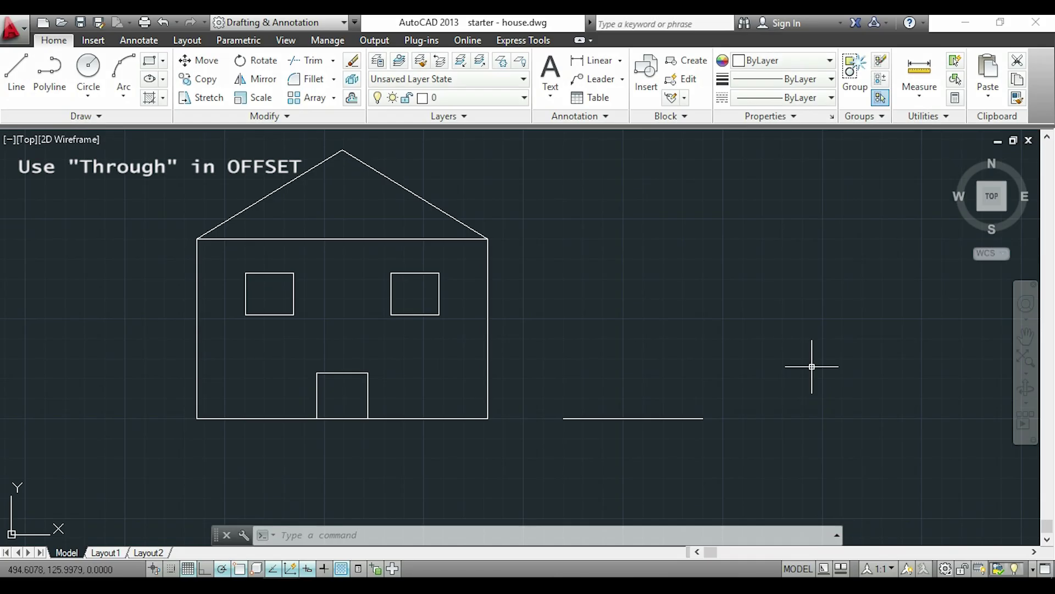
# With OFFSET Through, copy the ground line through the right window's bottom corner
pyautogui.write('o')
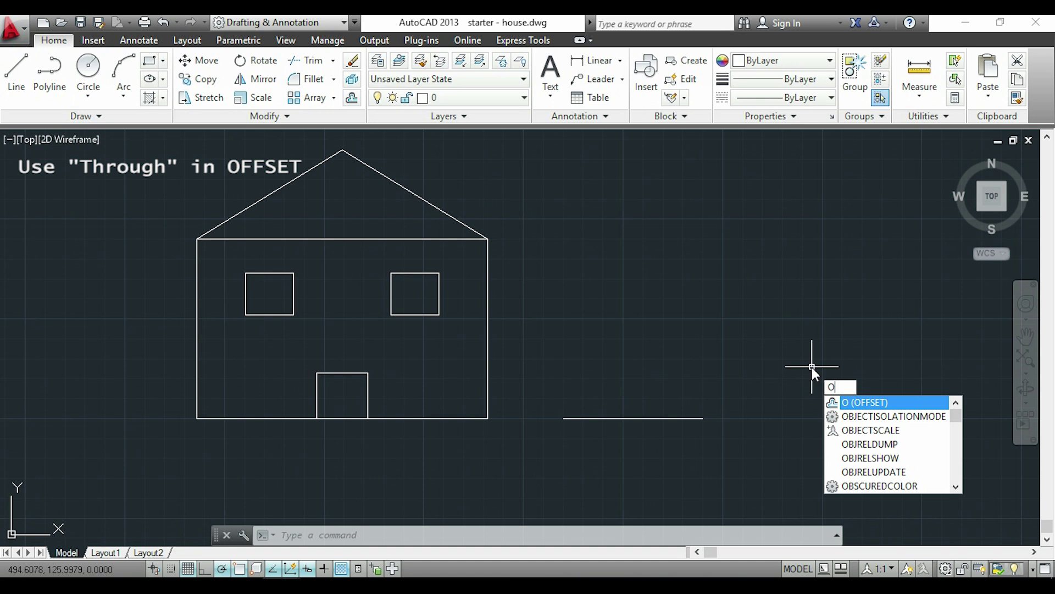
pyautogui.press('Return')
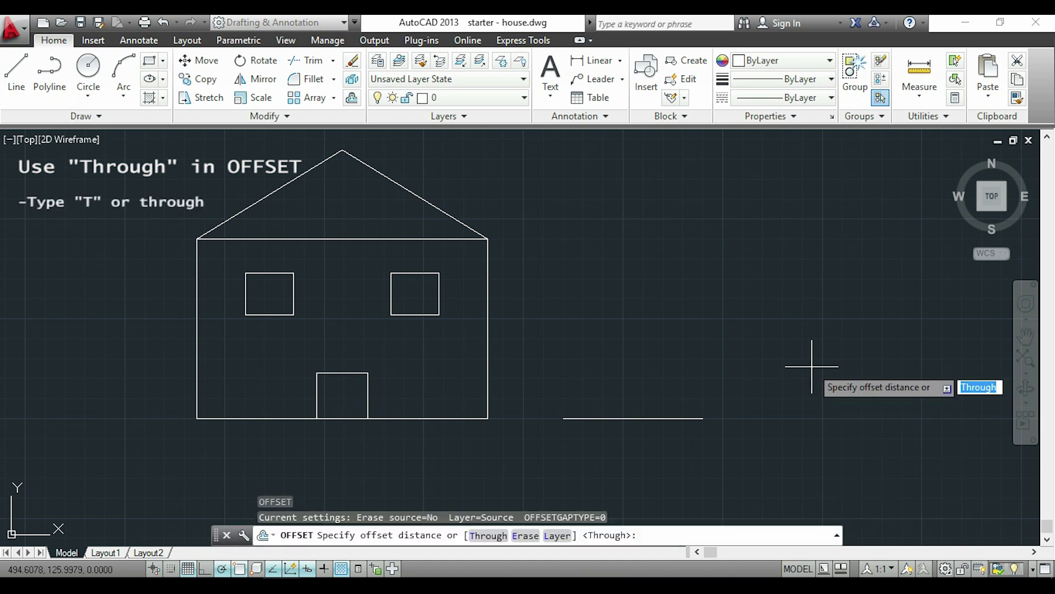
pyautogui.press('Return')
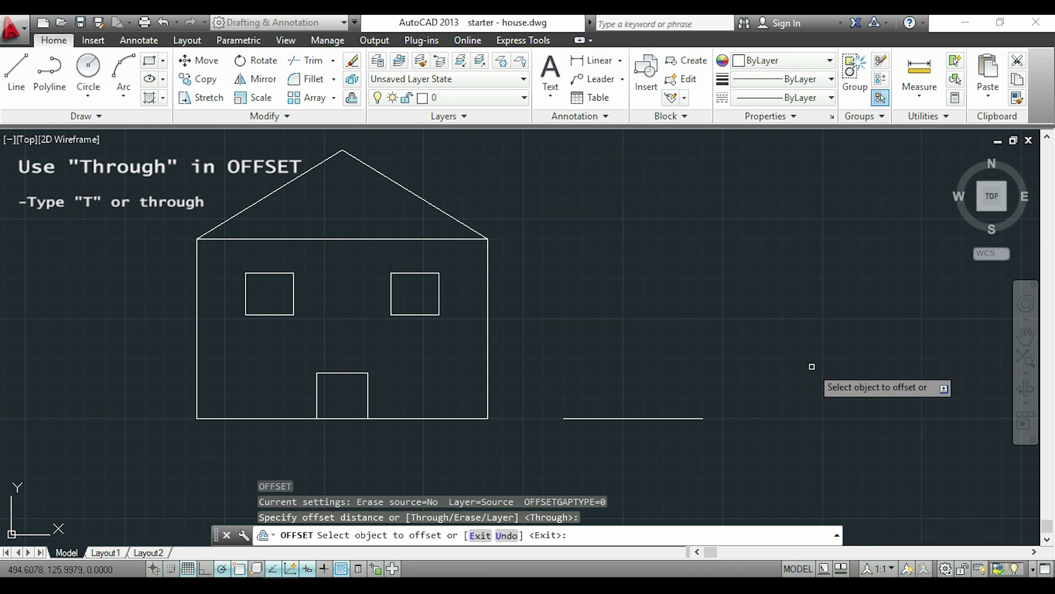
pyautogui.click(649, 417)
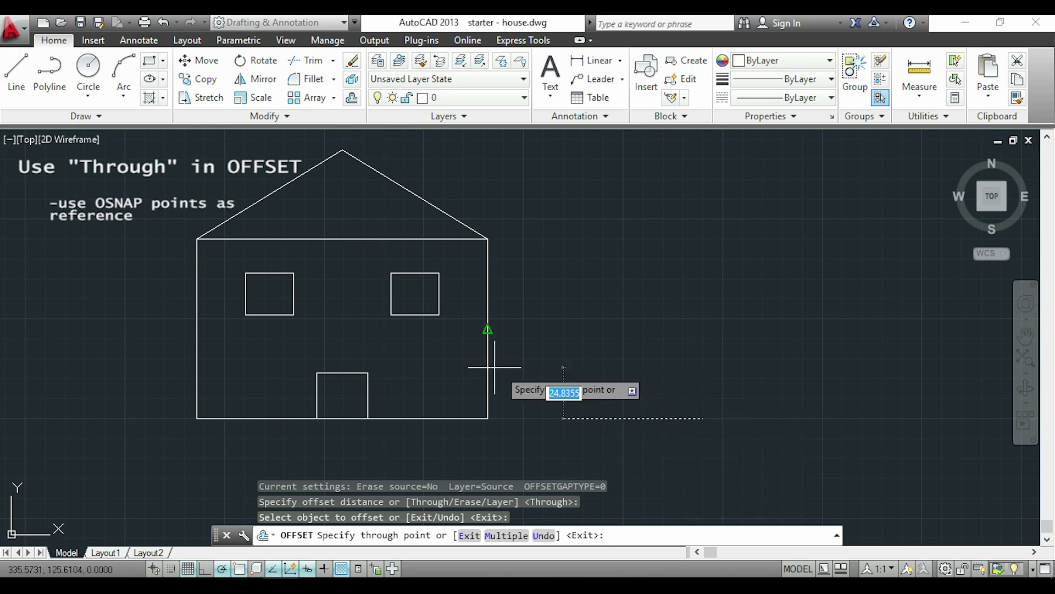
pyautogui.click(439, 314)
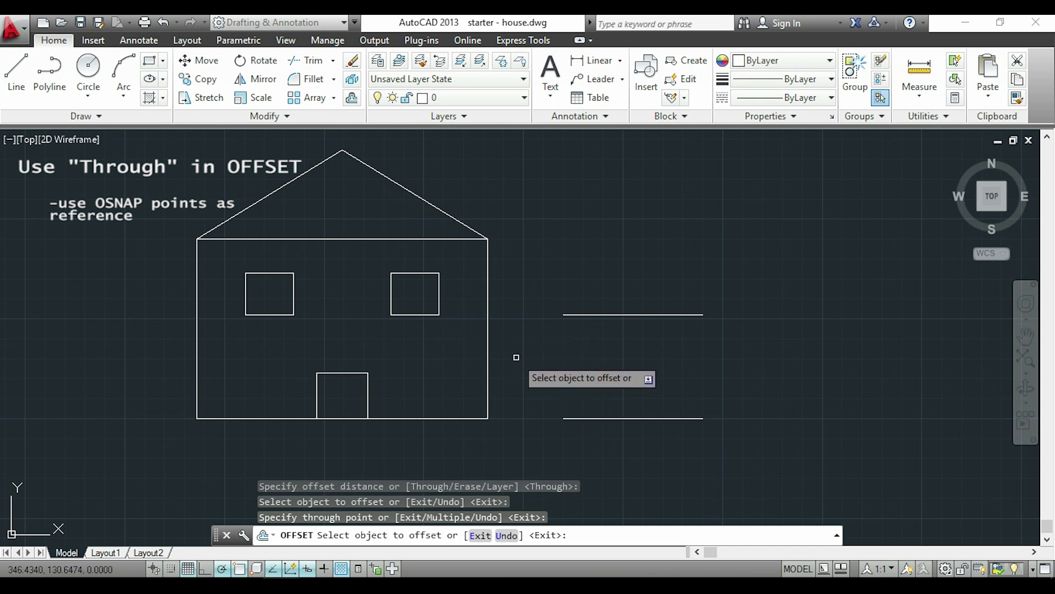
# Add bottom-line copies through the window's top corner and the roof's eave corner
pyautogui.click(605, 418)
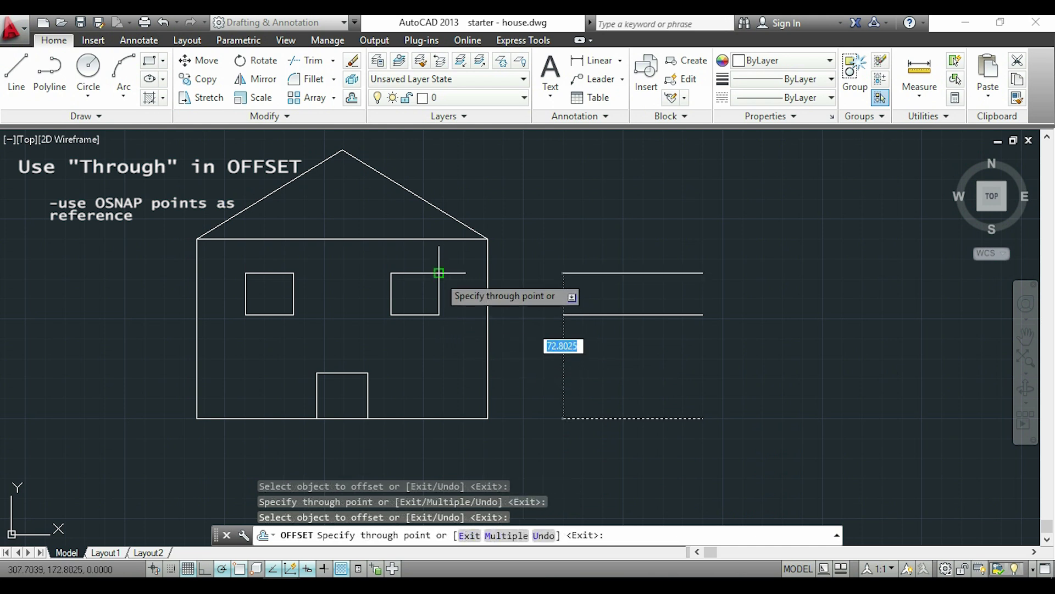
pyautogui.click(439, 273)
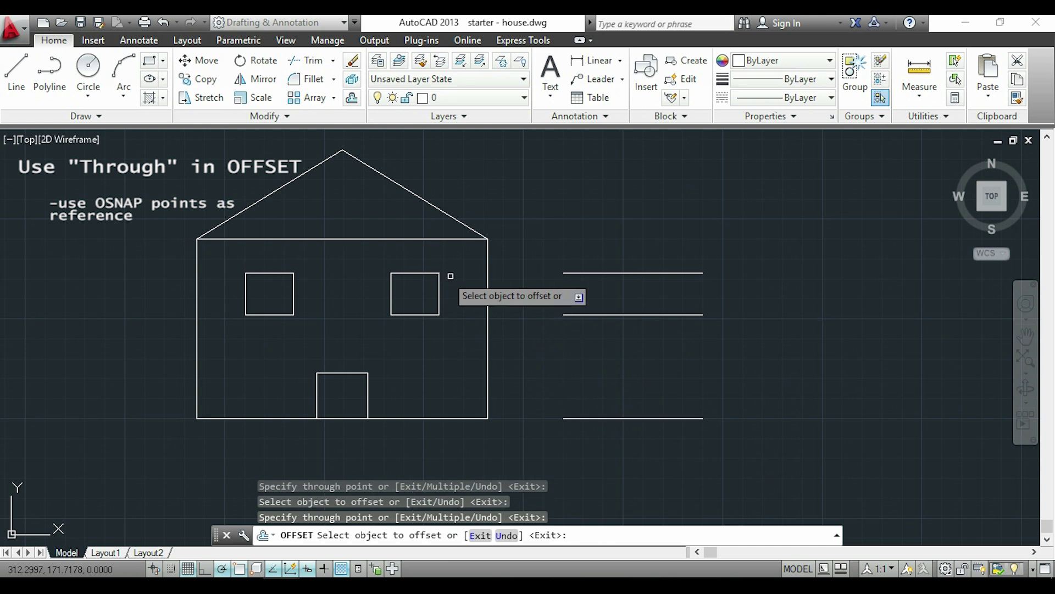
pyautogui.click(614, 419)
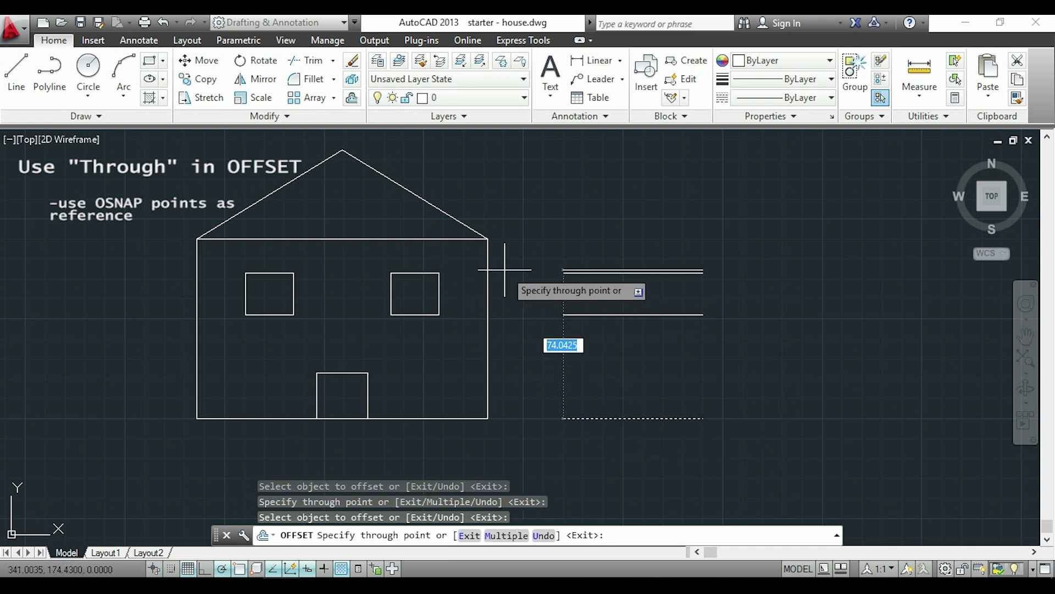
pyautogui.click(487, 238)
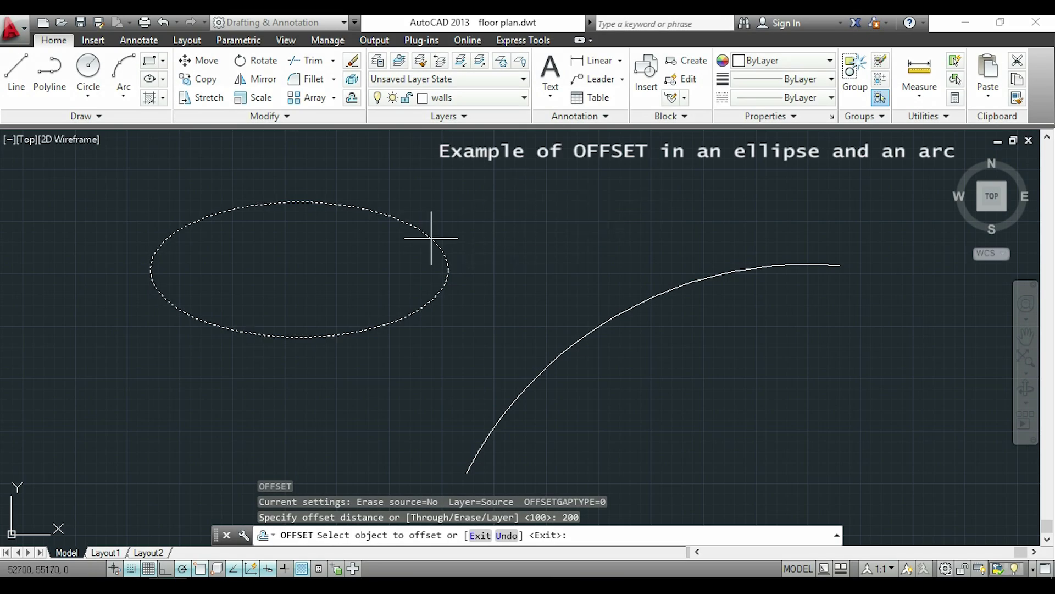
# Place the ellipse's offset copy inside it, then select the arc to offset
pyautogui.click(401, 236)
pyautogui.moveTo(663, 290); pyautogui.dragTo(561, 245, button='middle')
pyautogui.click(561, 245)
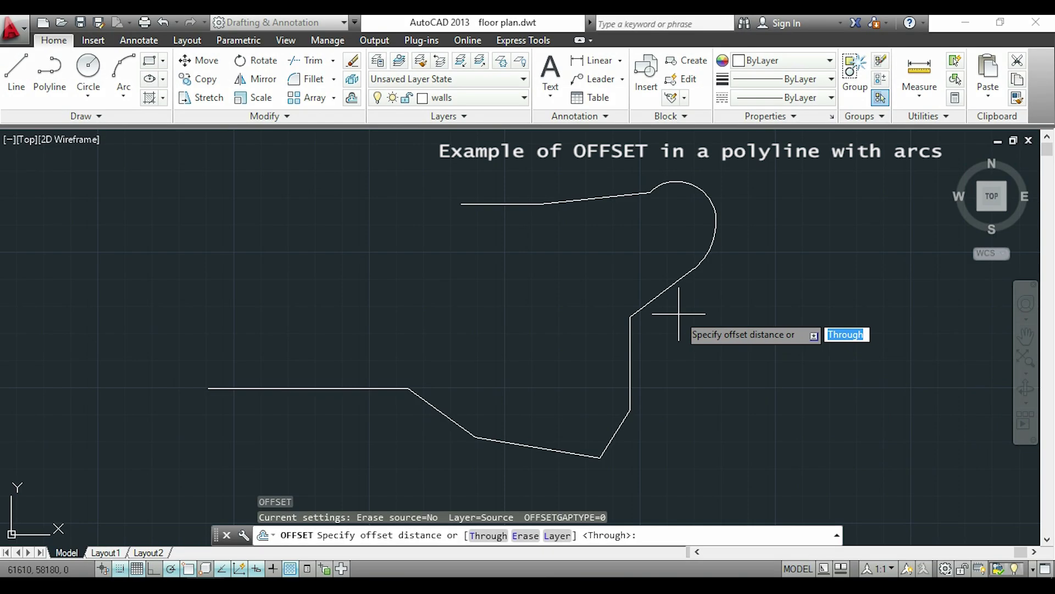
# Offset the polyline with arcs 200 units toward its upper-left side
pyautogui.write('200')
pyautogui.press('Return')
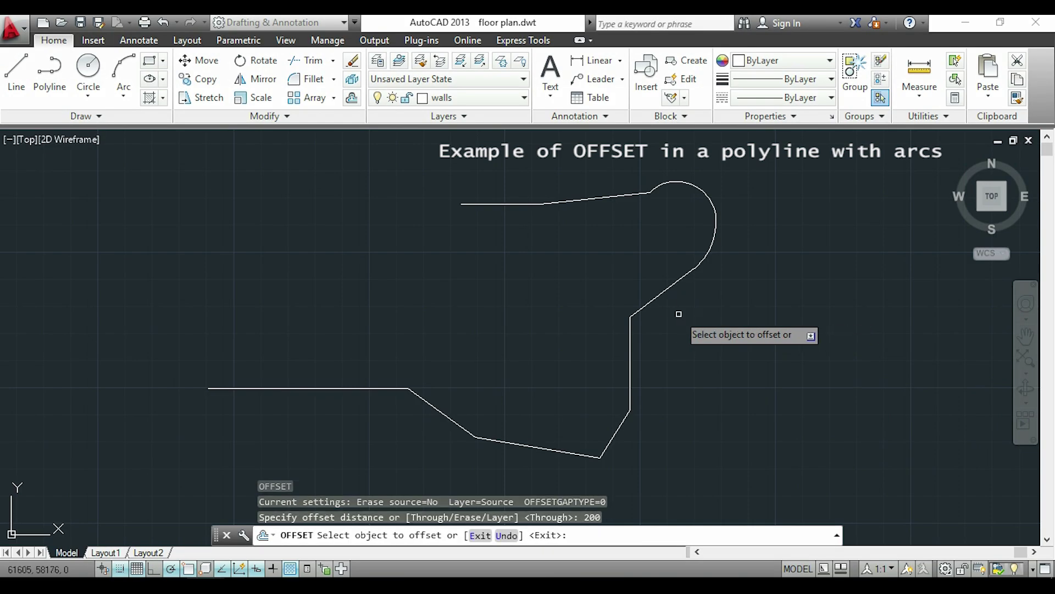
pyautogui.click(654, 297)
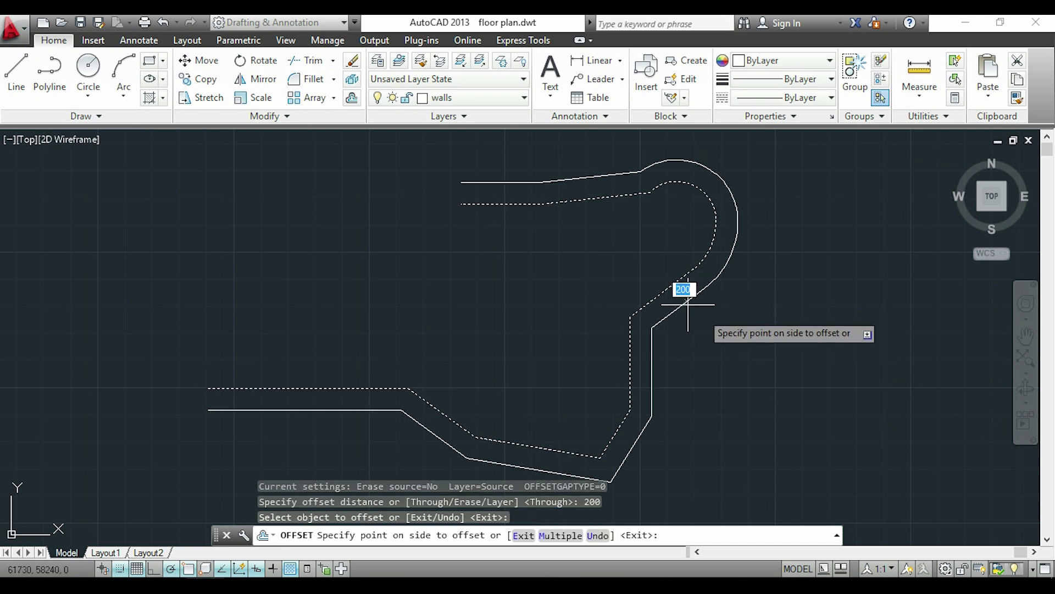
pyautogui.click(602, 285)
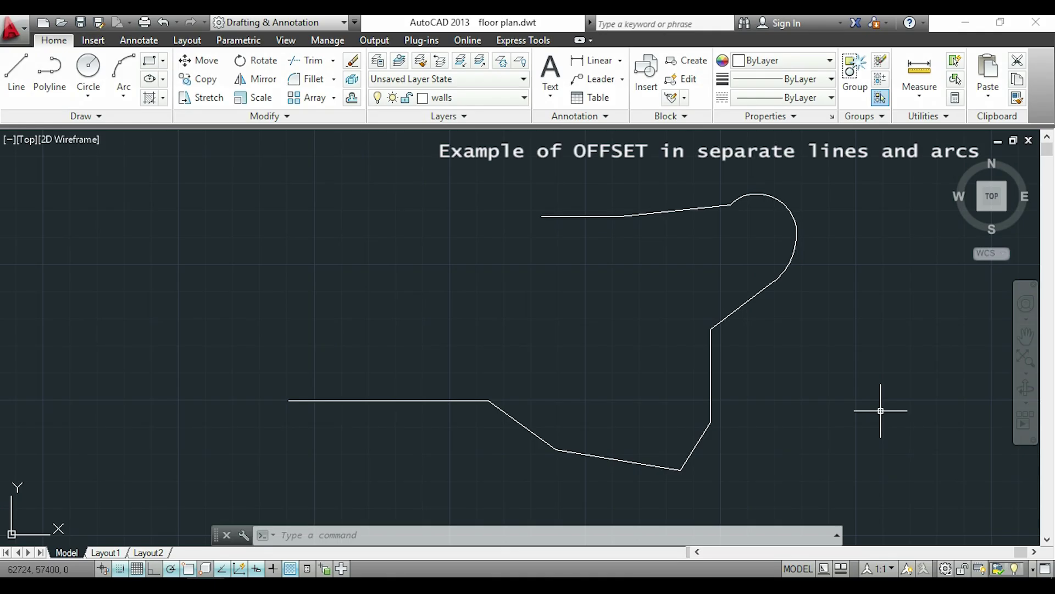
# At 200 units, offset the lower horizontal line and first slanted segment upward
pyautogui.press('Return')
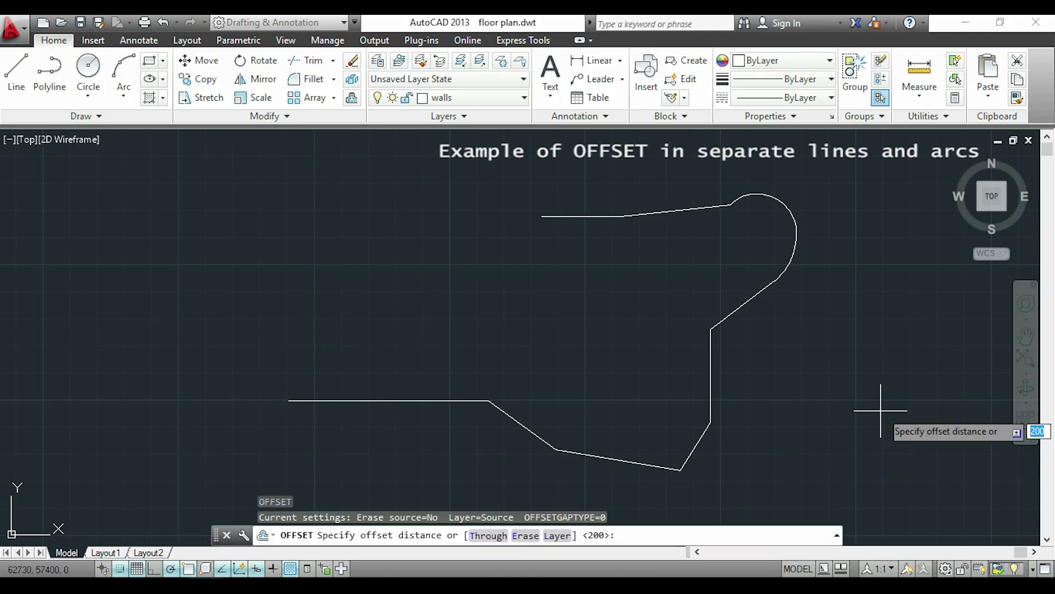
pyautogui.press('Return')
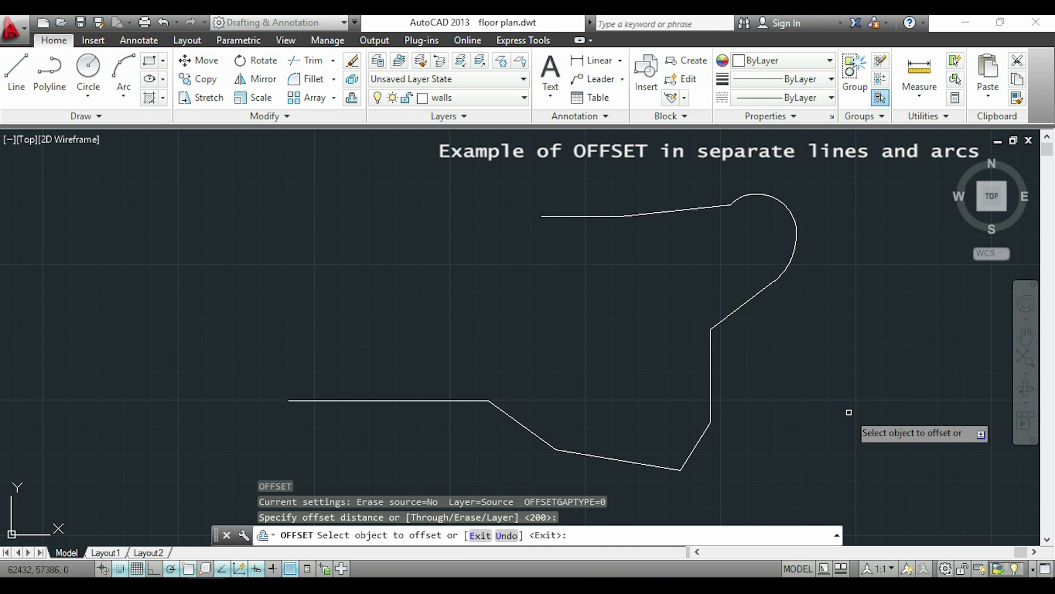
pyautogui.click(436, 400)
pyautogui.click(458, 359)
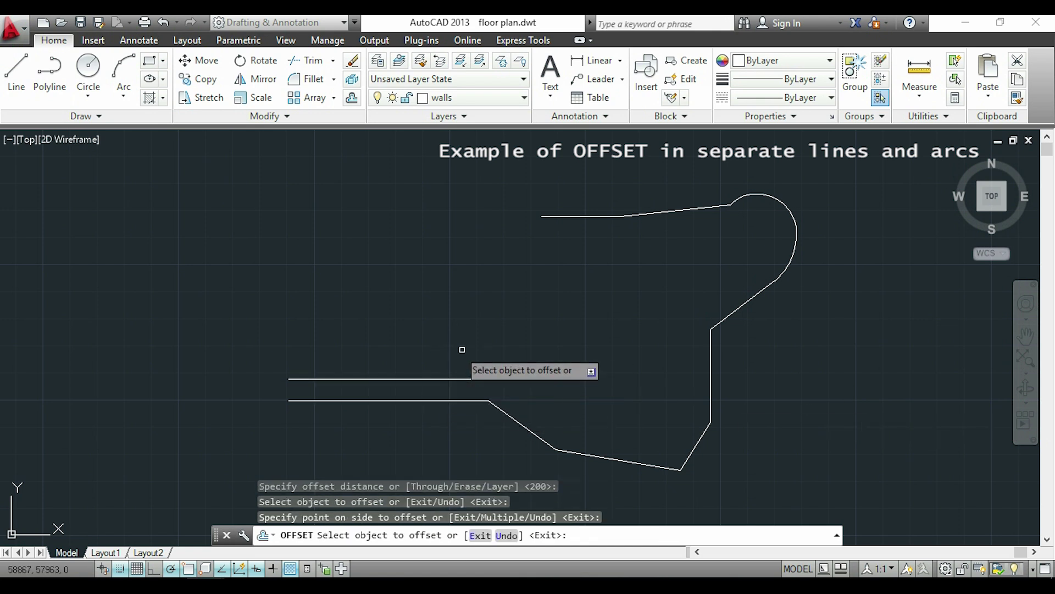
pyautogui.click(529, 428)
pyautogui.click(573, 388)
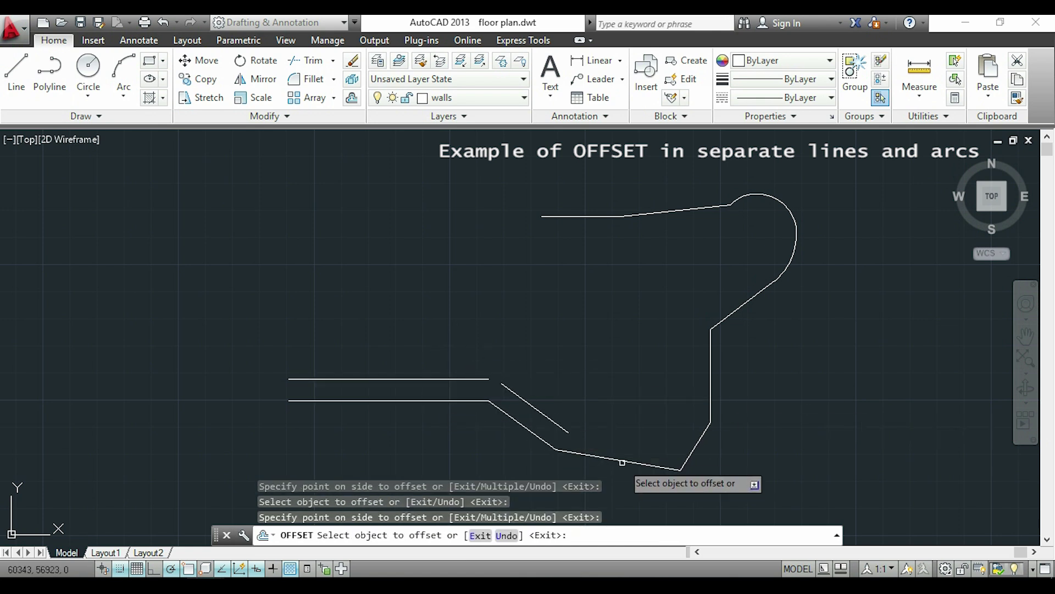
# Offset the remaining slanted and vertical segments 200 units to their upper-left sides
pyautogui.click(617, 461)
pyautogui.click(618, 383)
pyautogui.click(702, 436)
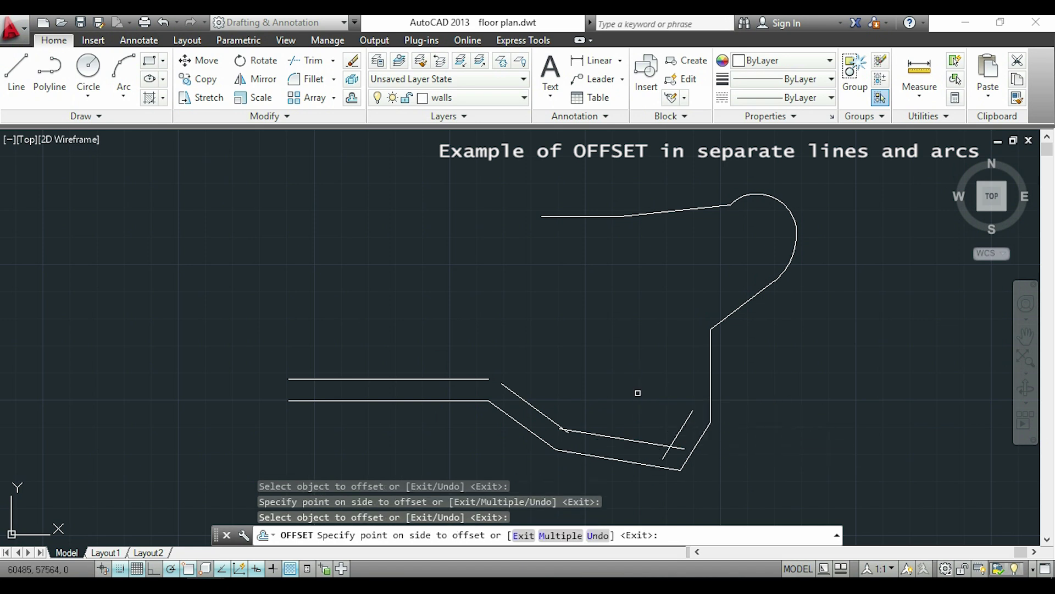
pyautogui.click(637, 393)
pyautogui.click(712, 392)
pyautogui.click(652, 368)
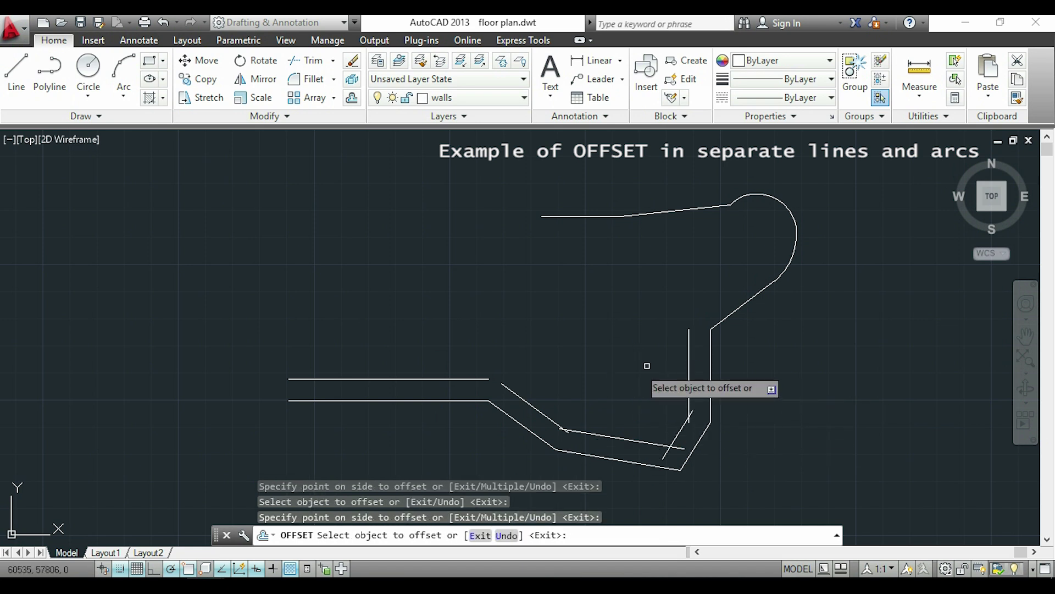
pyautogui.click(731, 315)
pyautogui.click(684, 283)
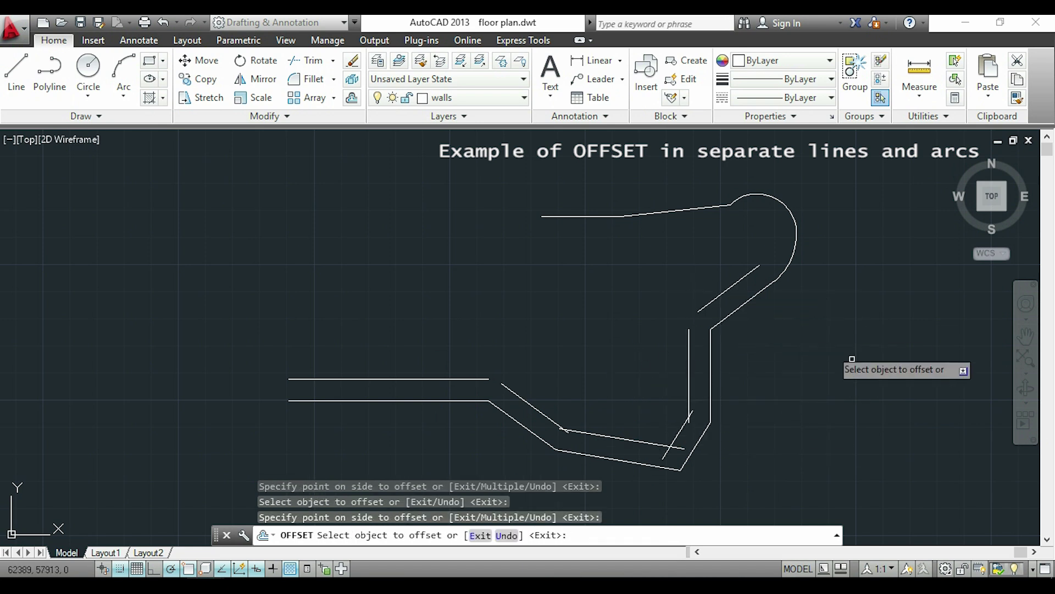